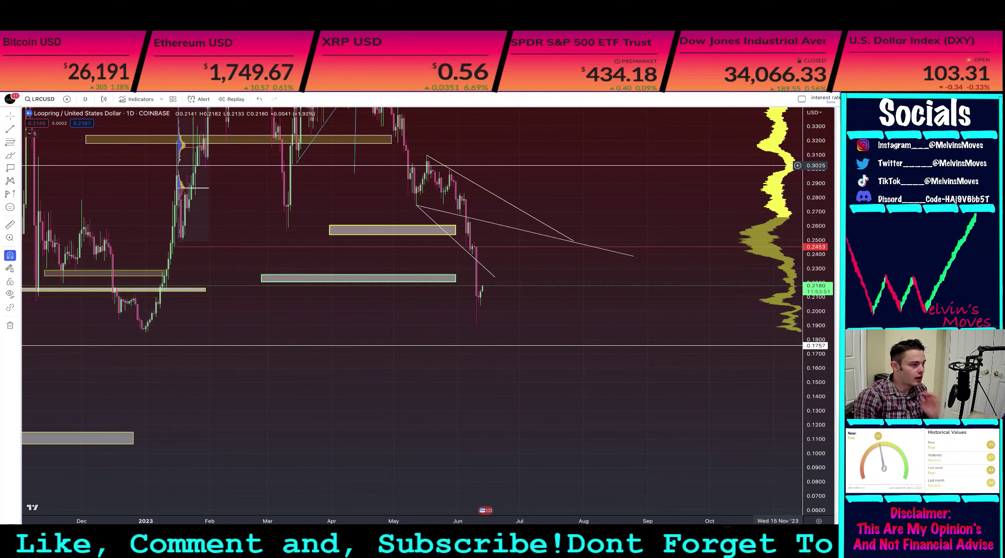
Step: Draw a trend line in the RSI pane under the late-December and June lows, from 28 Dec '22 at about 27.25 to 31 Jul '23 at about 20.42
scroll(565, 281, down, 6)
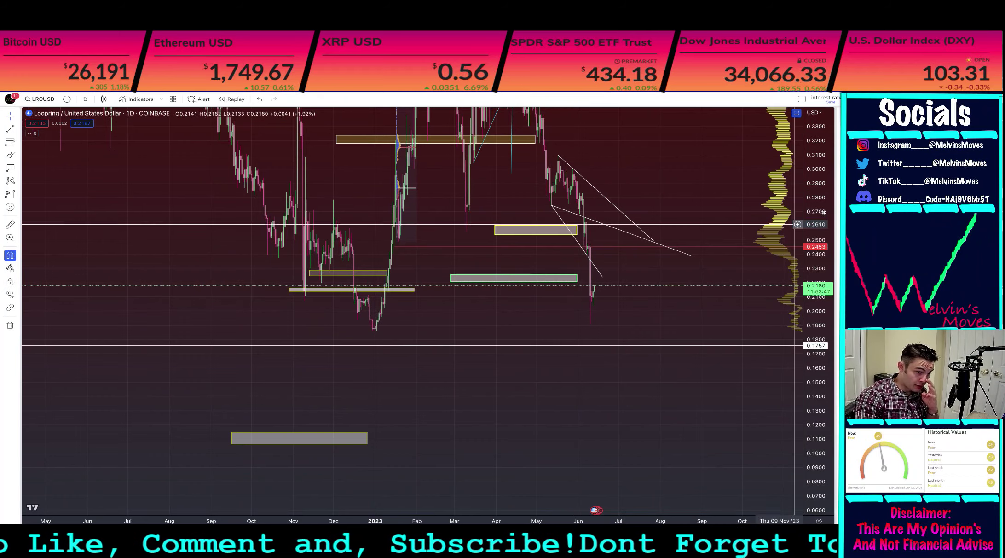
drag(822, 129, 823, 189)
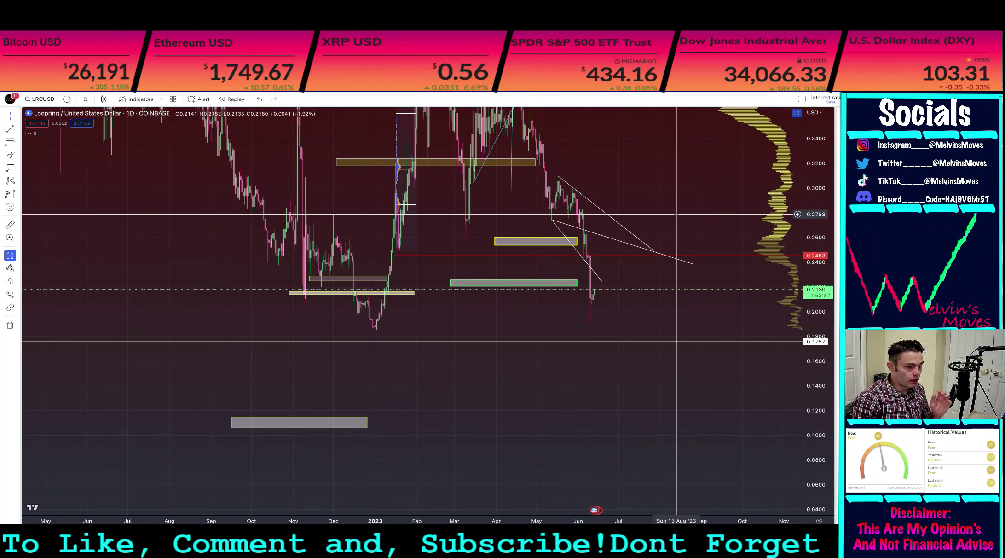
double_click(597, 342)
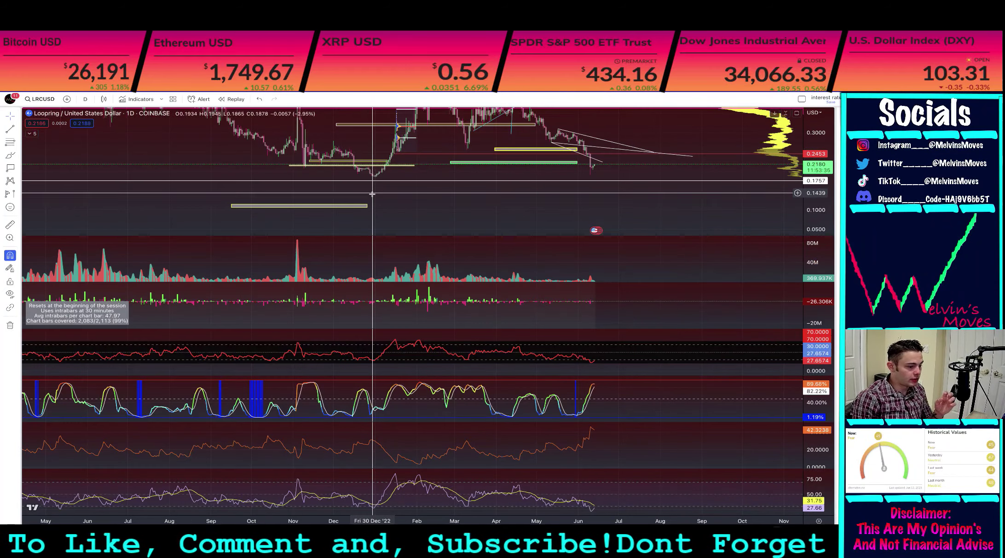
double_click(371, 475)
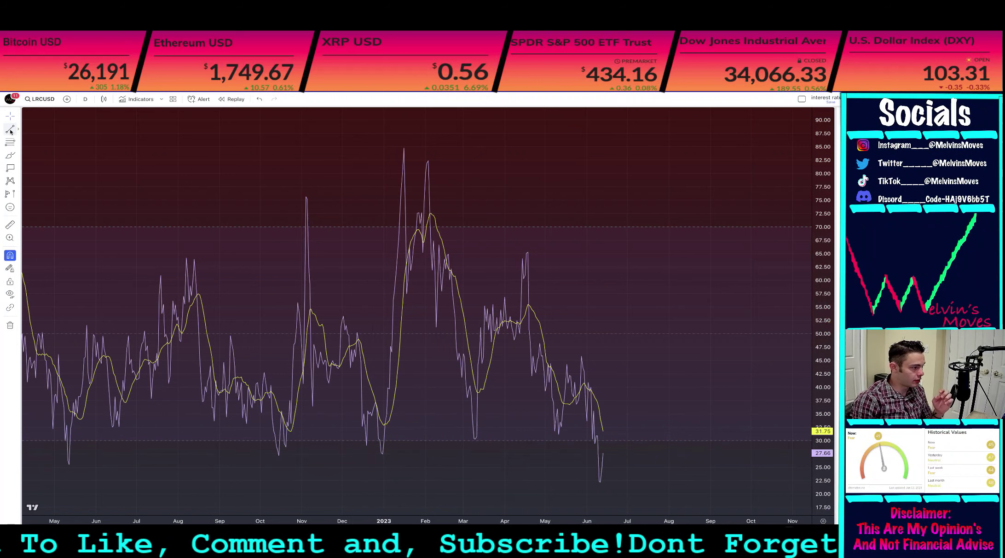
key(alt+t)
click(378, 455)
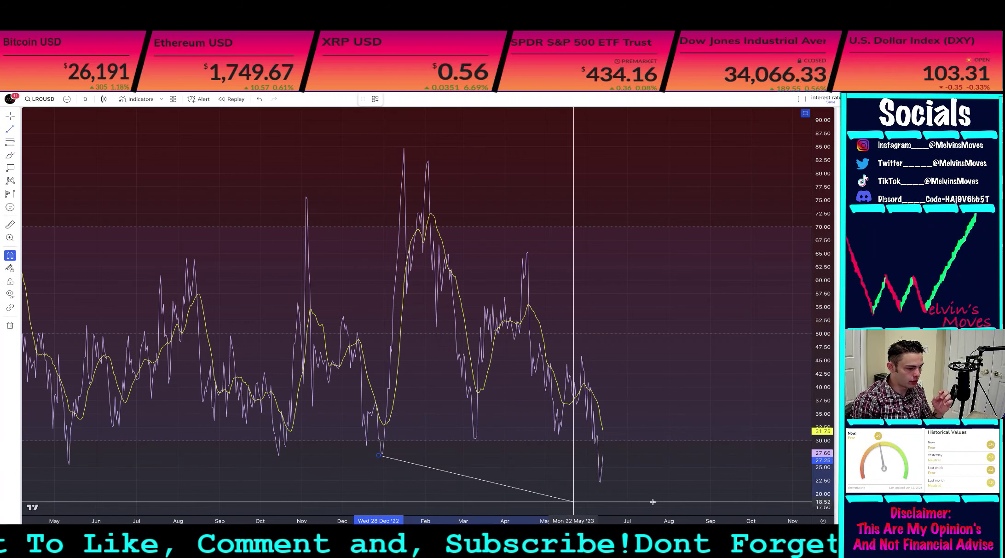
click(667, 492)
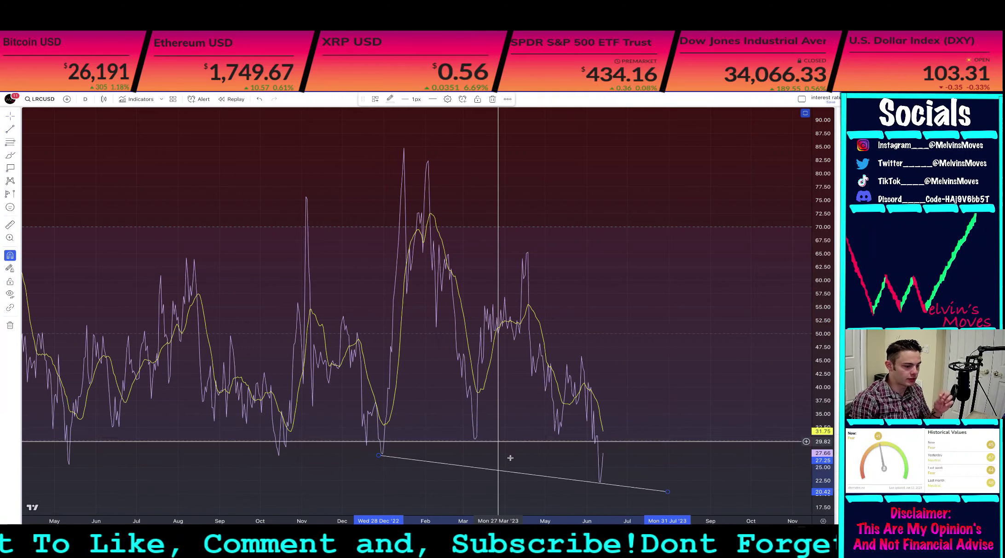
Step: Draw a rising trend line on the price chart under the December and June lows, from 25 Dec '22 at about 0.1844 to early September '23
double_click(604, 187)
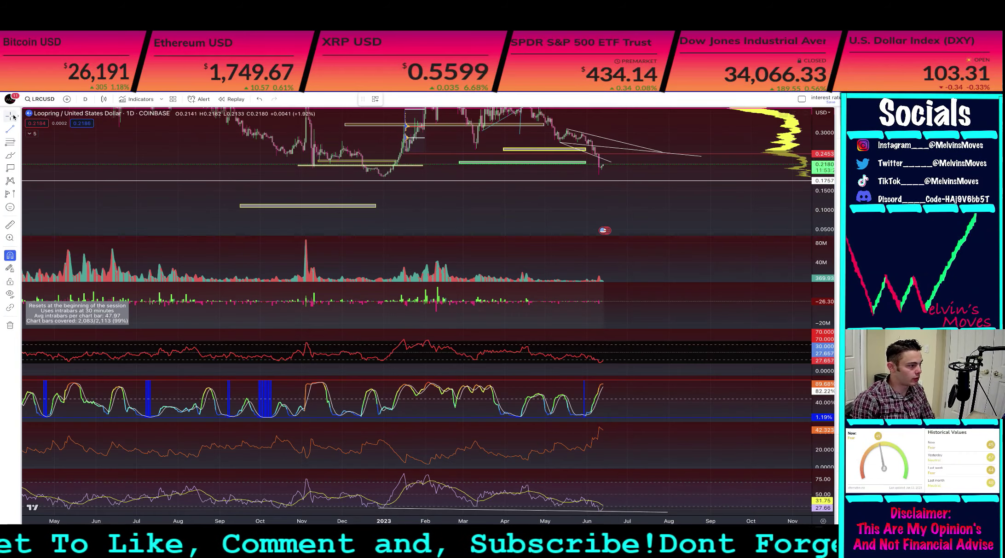
double_click(420, 192)
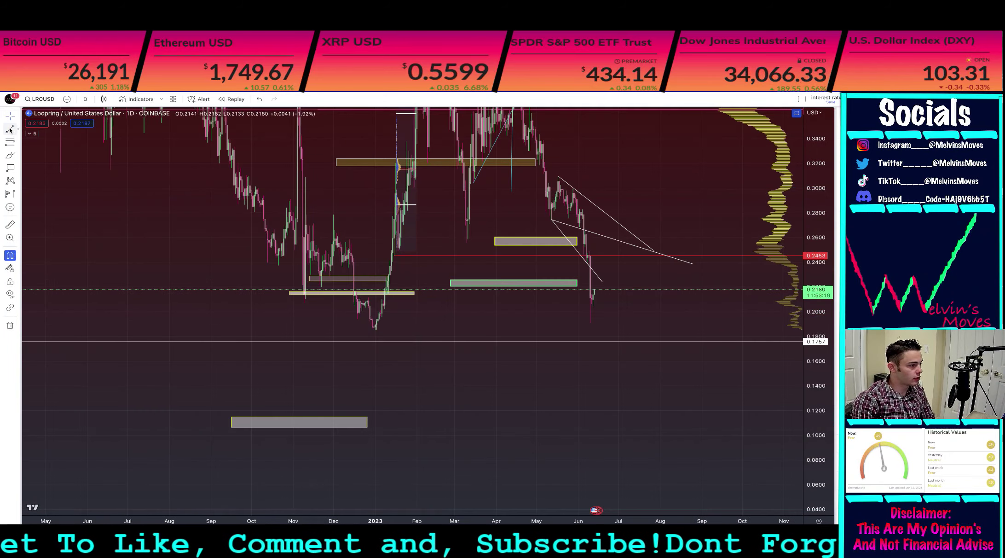
click(369, 337)
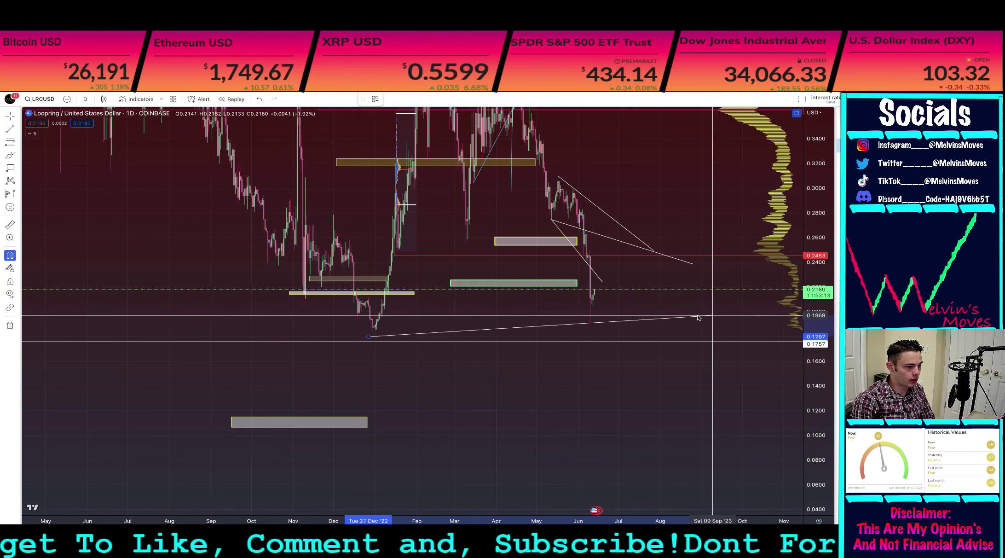
click(712, 316)
drag(367, 333, 366, 332)
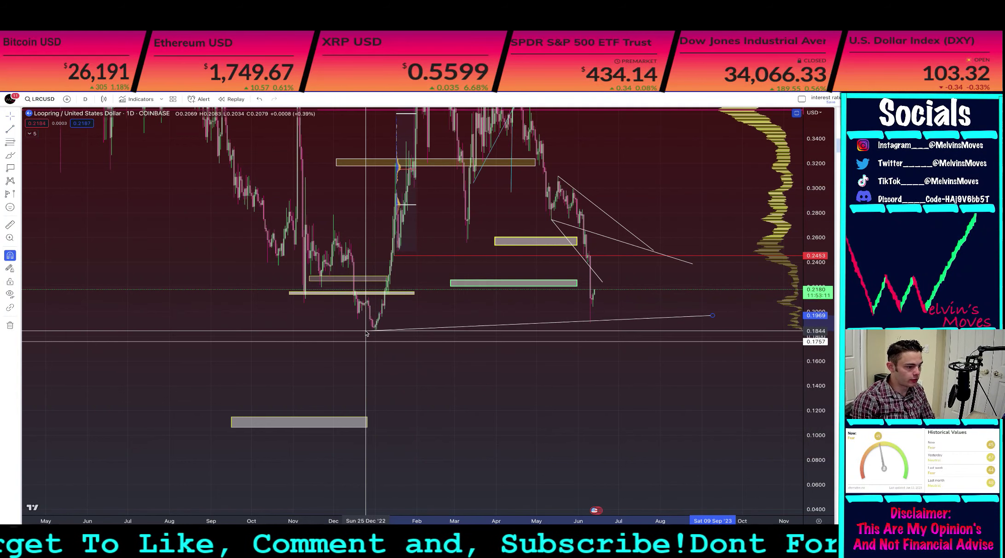
drag(714, 316, 714, 318)
click(693, 264)
click(695, 199)
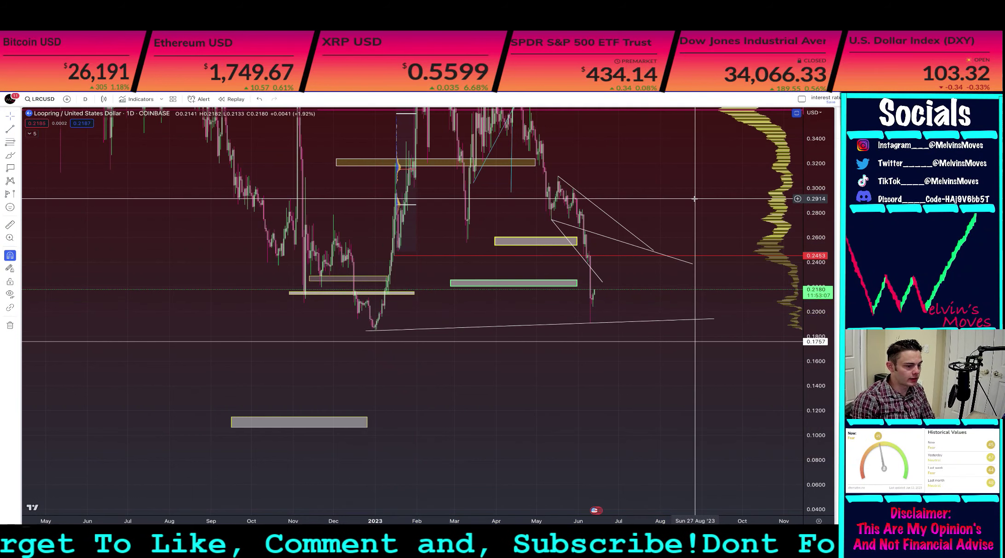
Step: Switch the LRCUSD chart to the 4-hour interval
double_click(667, 143)
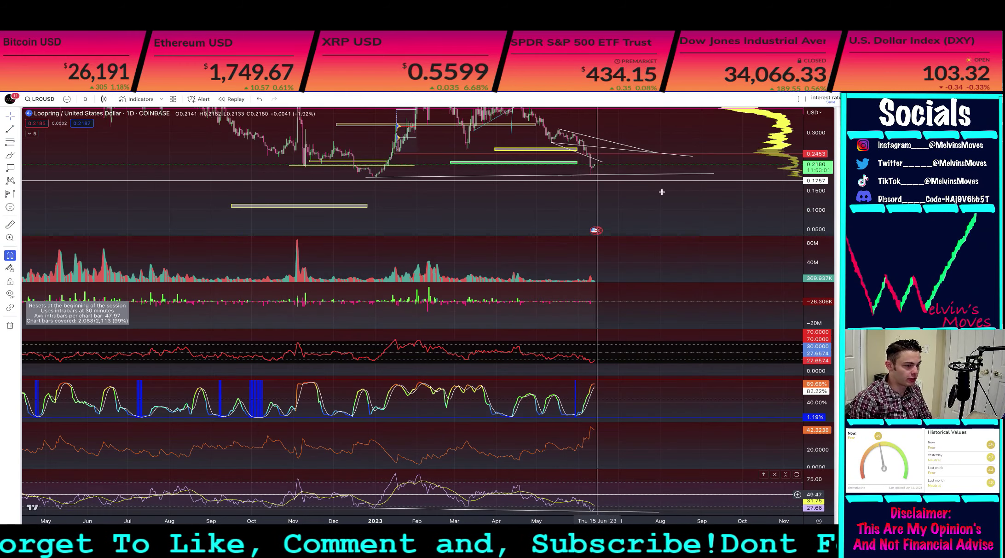
double_click(661, 133)
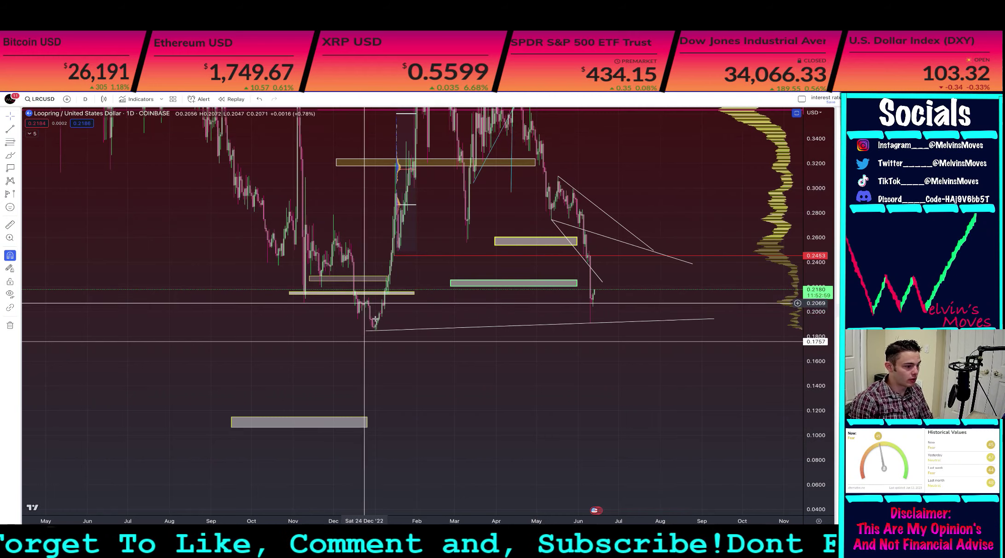
drag(815, 203, 815, 296)
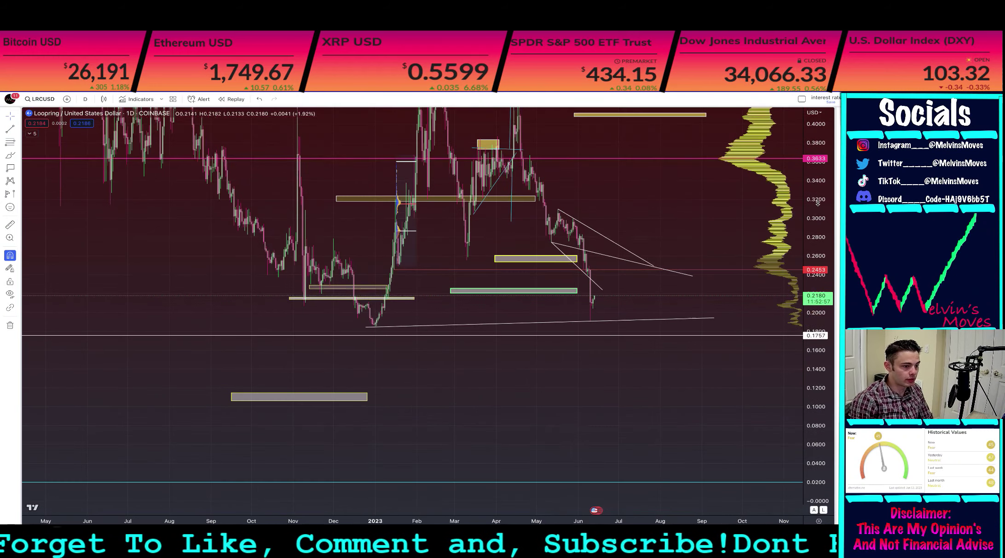
scroll(695, 339, up, 6)
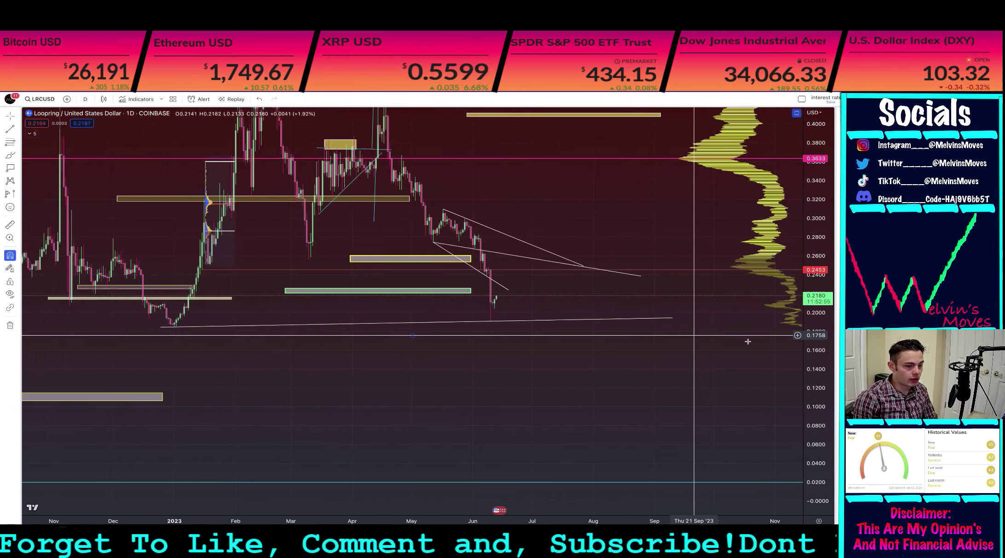
drag(819, 405, 817, 244)
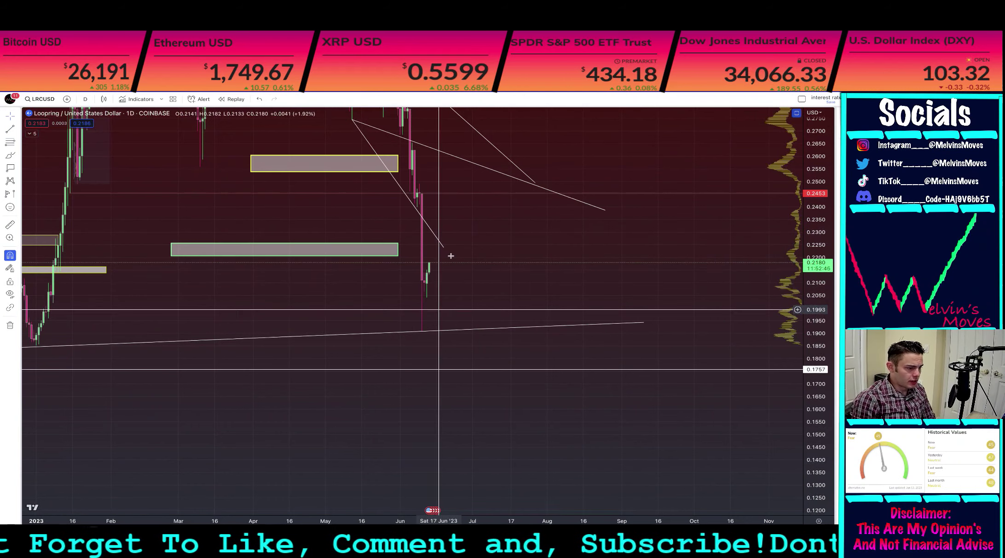
click(83, 99)
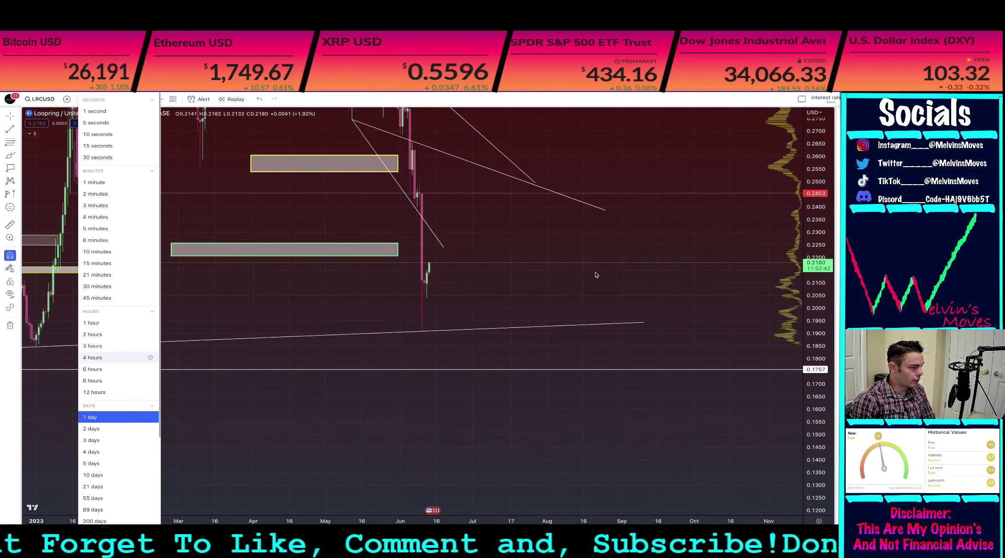
click(92, 357)
scroll(749, 311, down, 2)
drag(815, 292, 814, 287)
scroll(617, 271, down, 5)
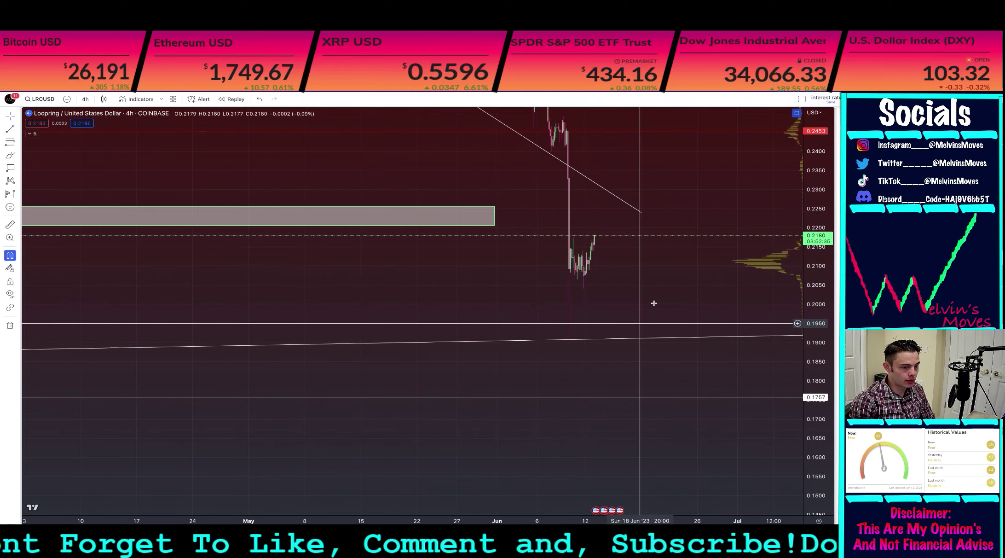
Step: Draw a rectangle at the June wick low, from 10 Jun '23 back to 19 Nov '22, between about 0.1909 and 0.1943
scroll(654, 303, down, 6)
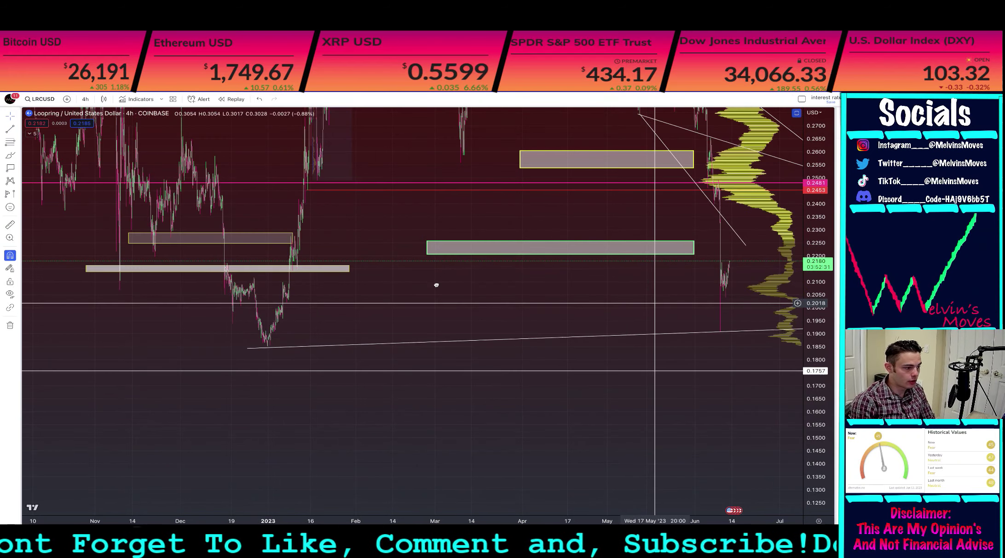
drag(436, 285, 400, 269)
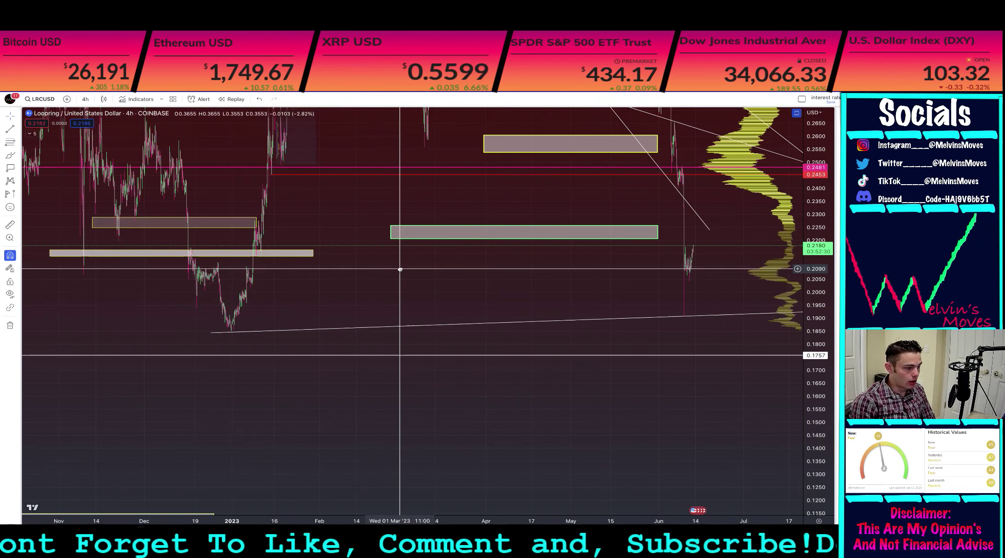
click(19, 169)
click(19, 155)
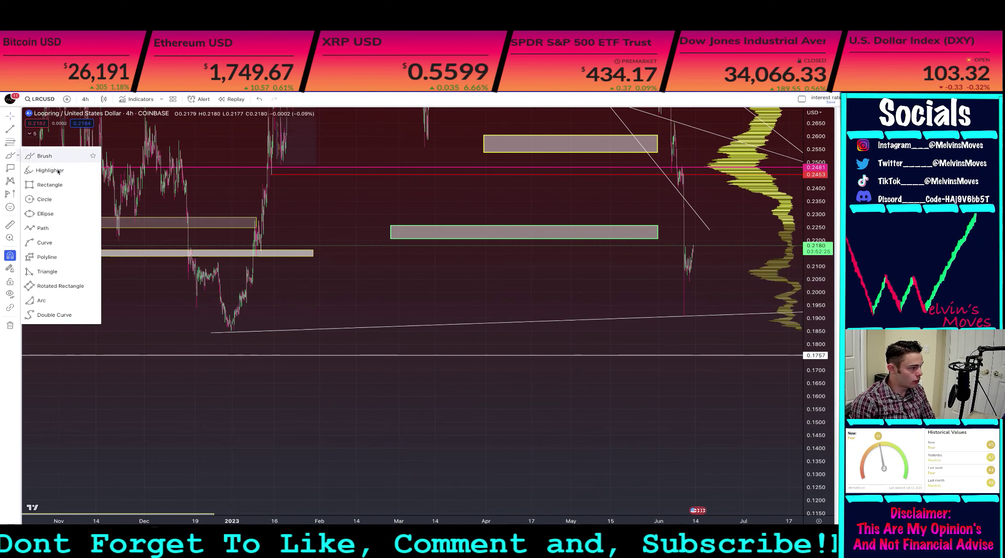
click(38, 185)
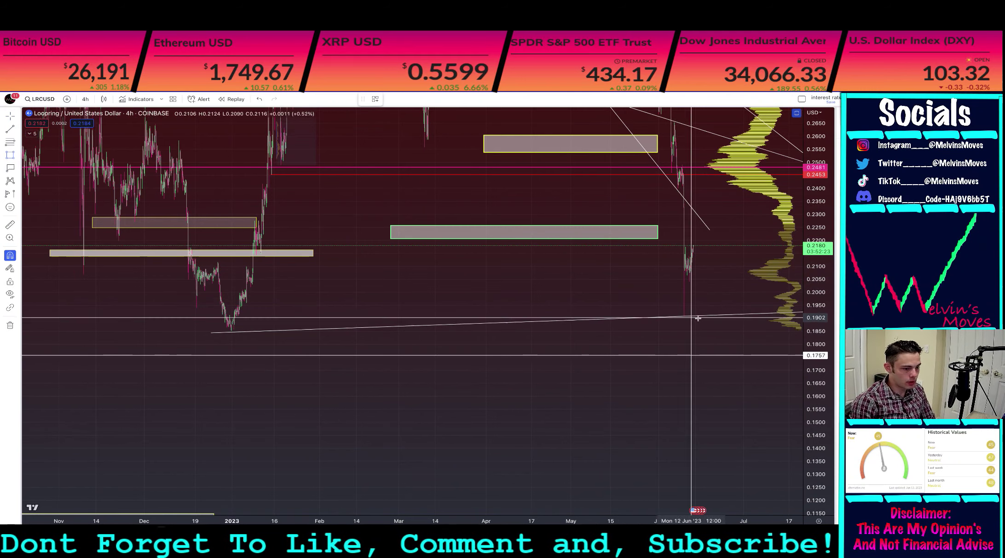
drag(684, 316, 111, 306)
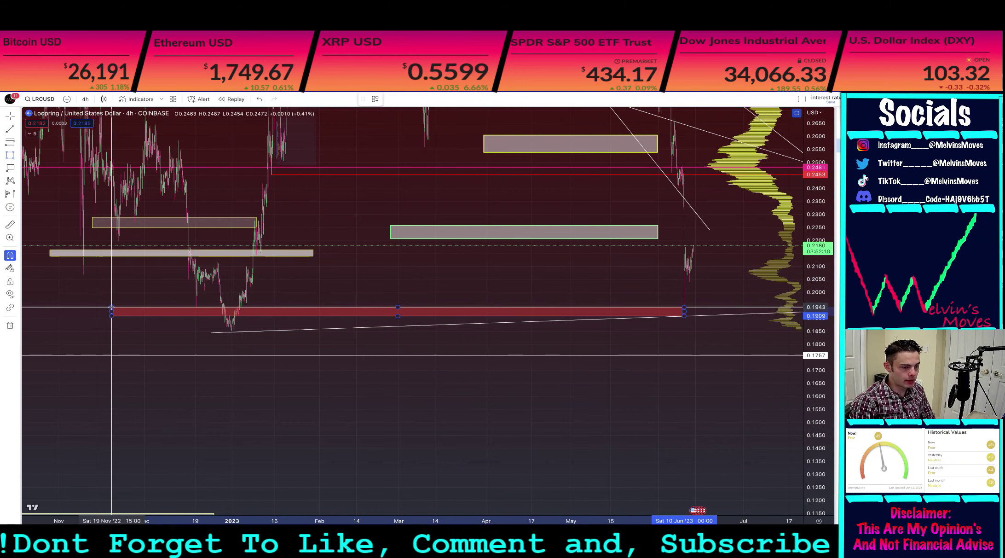
click(384, 271)
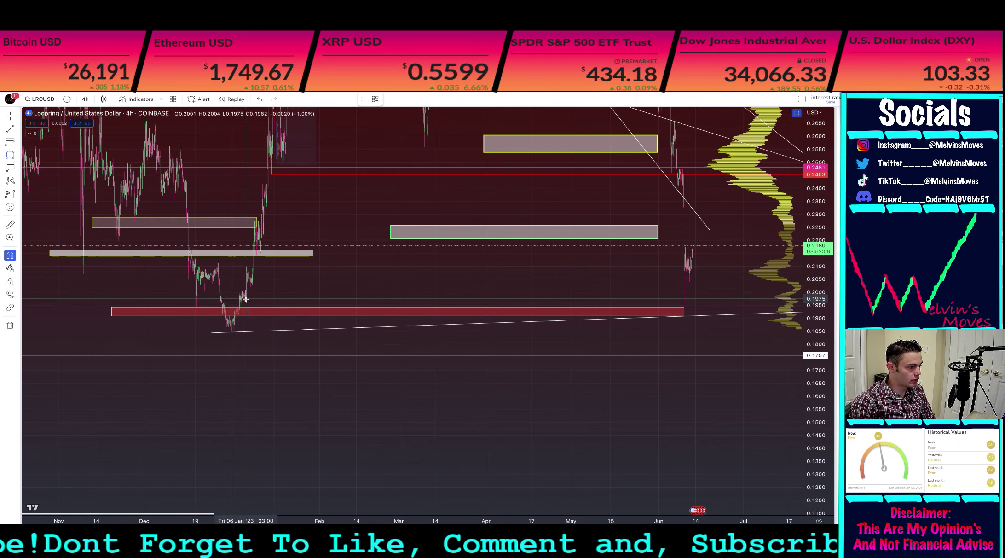
Step: Draw a thin rectangle from 6 Jan '23 to 15 Jul '23 between about 0.1975 and 0.1990, and fill it green
drag(245, 299, 784, 297)
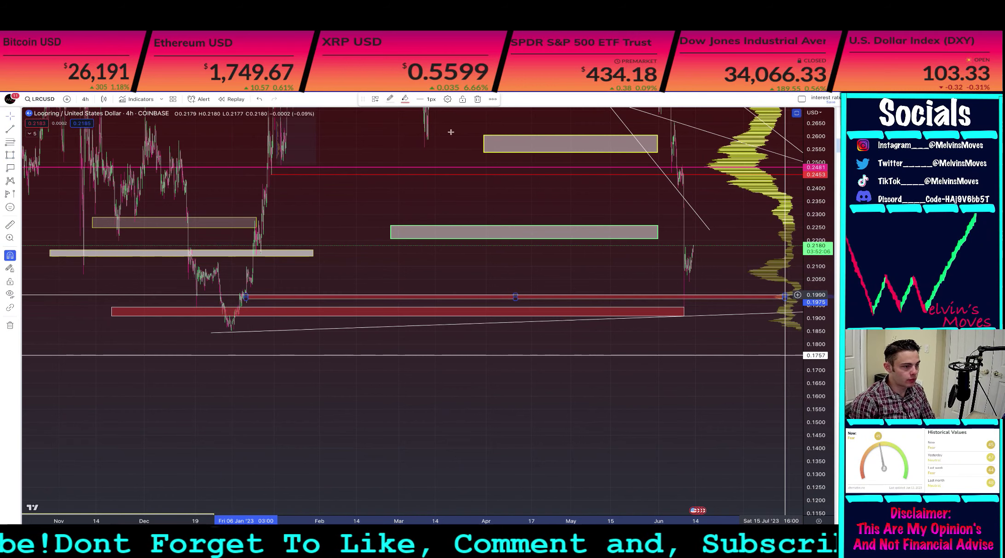
click(404, 99)
click(404, 115)
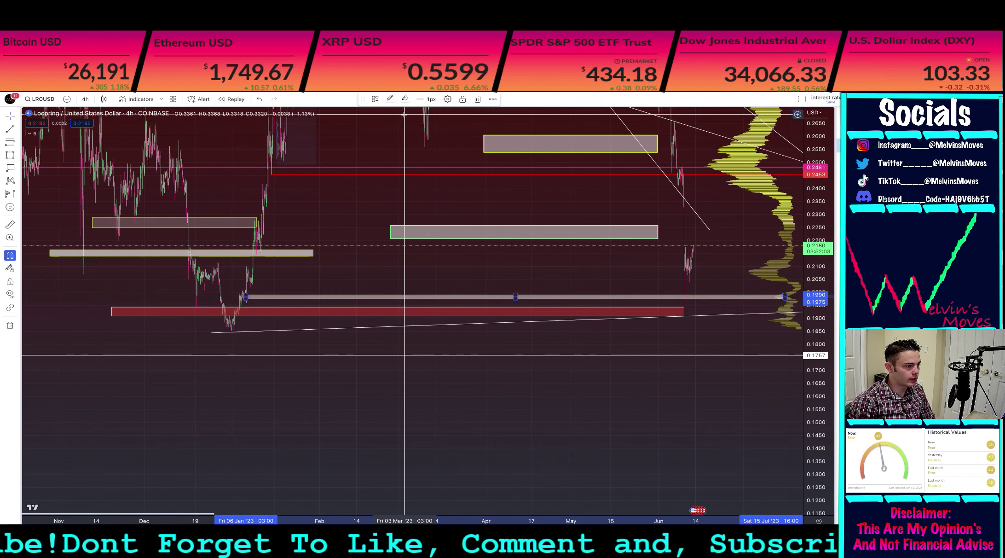
click(406, 100)
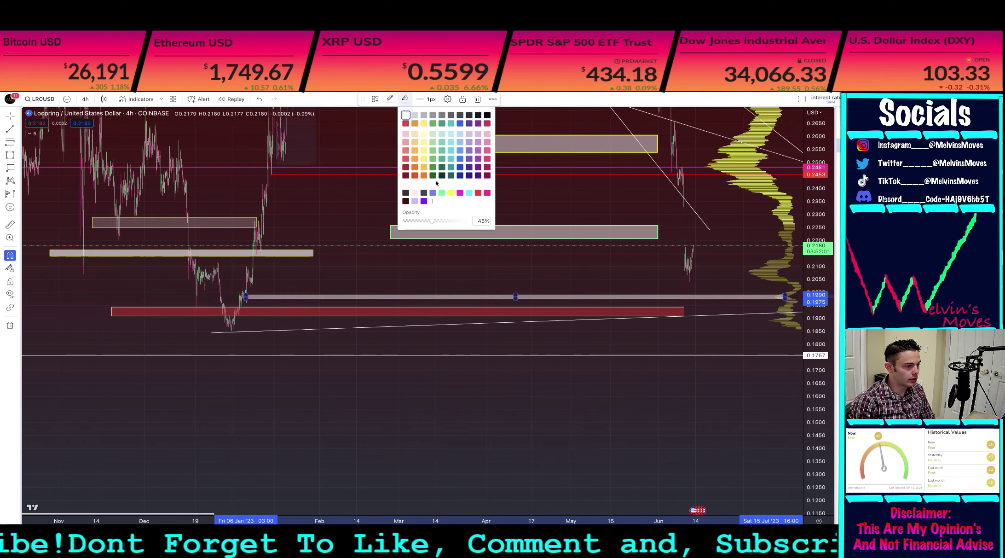
click(442, 193)
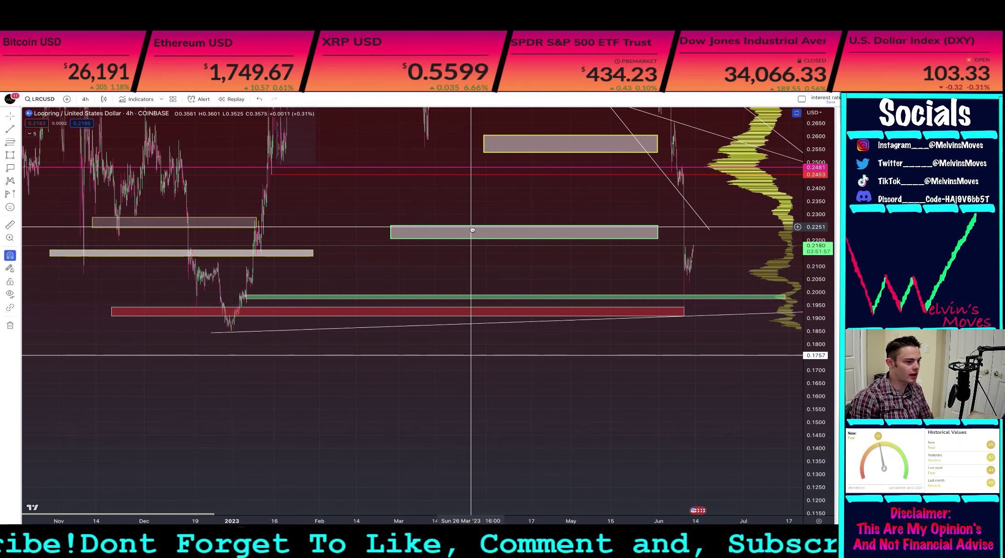
Step: Give the thin rectangle just above the red zone a green border and a white fill
click(329, 294)
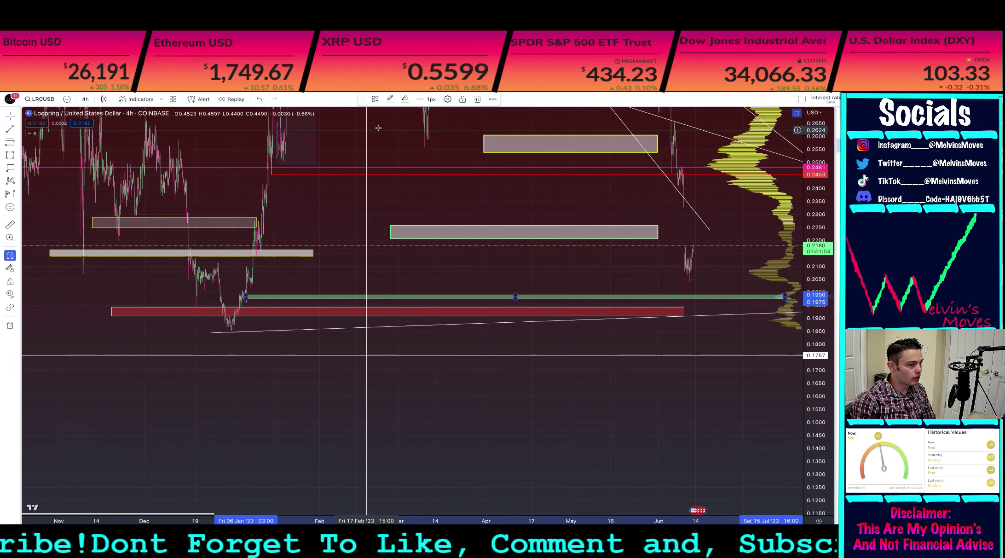
click(390, 98)
click(427, 193)
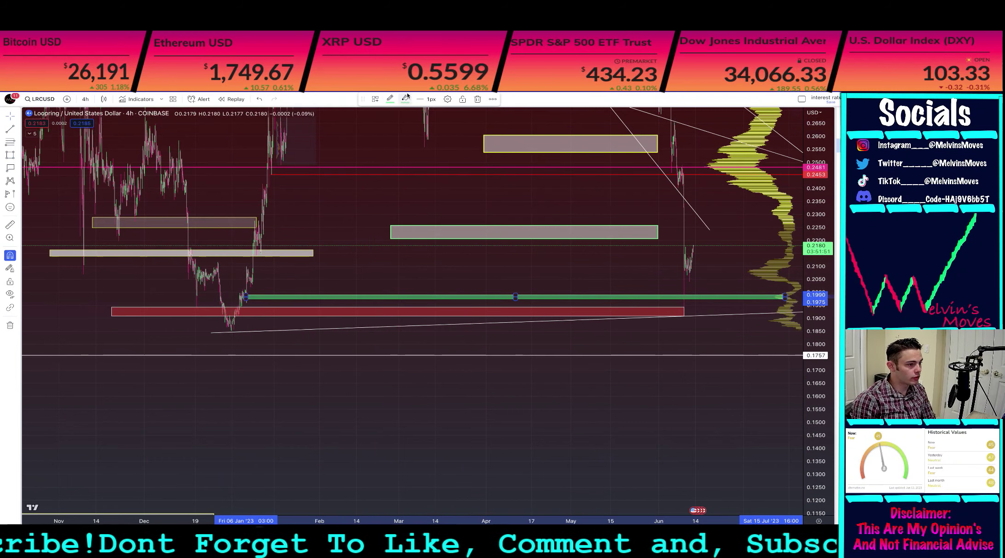
click(390, 99)
click(400, 115)
click(637, 346)
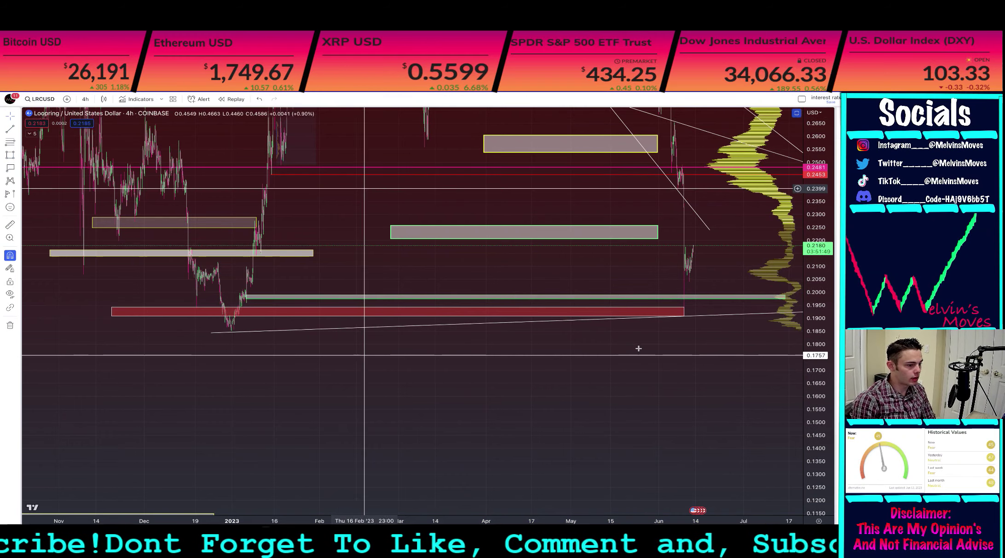
Step: Examine the new support rectangles, the volume profile and the descending trend lines around the June 2023 price
scroll(573, 271, down, 3)
drag(256, 284, 136, 287)
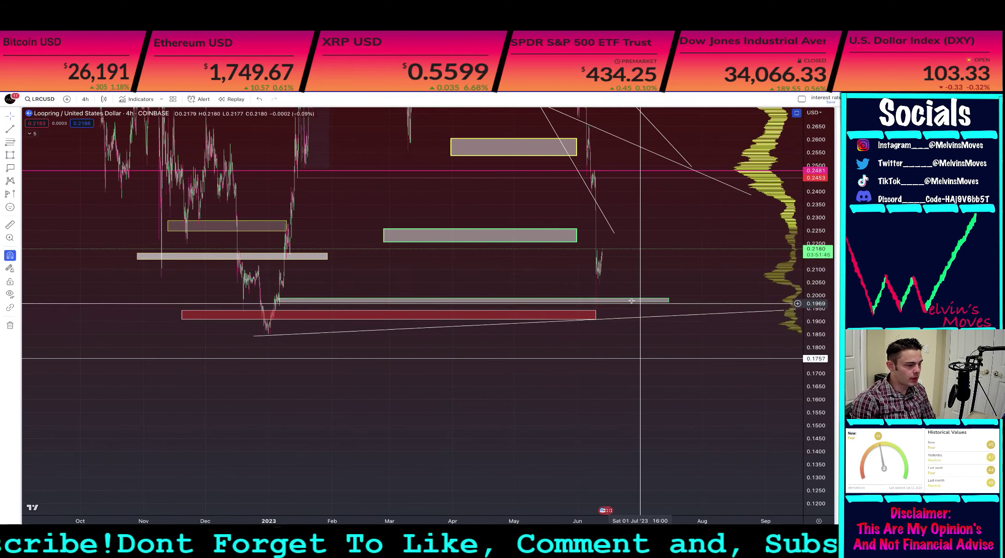
click(631, 301)
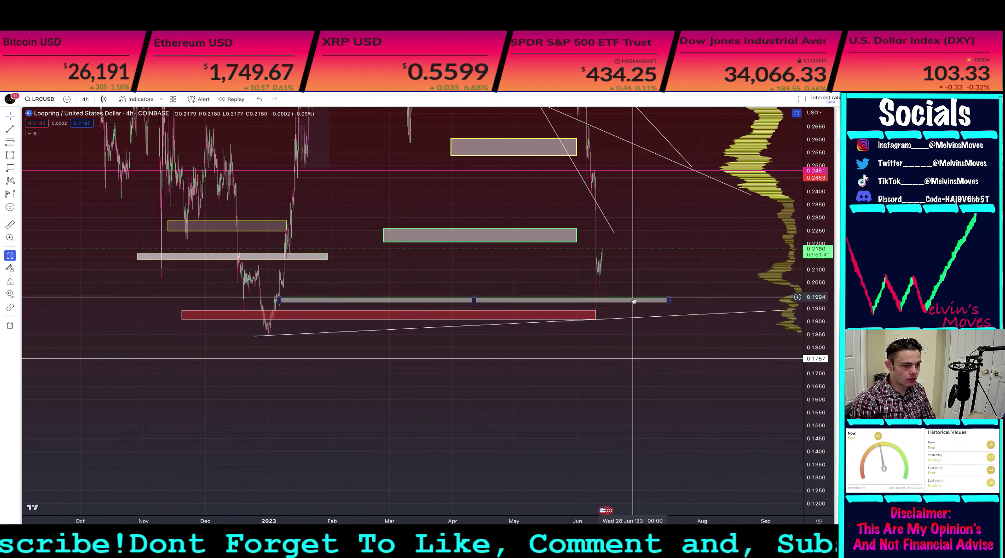
drag(645, 236, 521, 336)
scroll(524, 298, up, 2)
scroll(511, 264, up, 6)
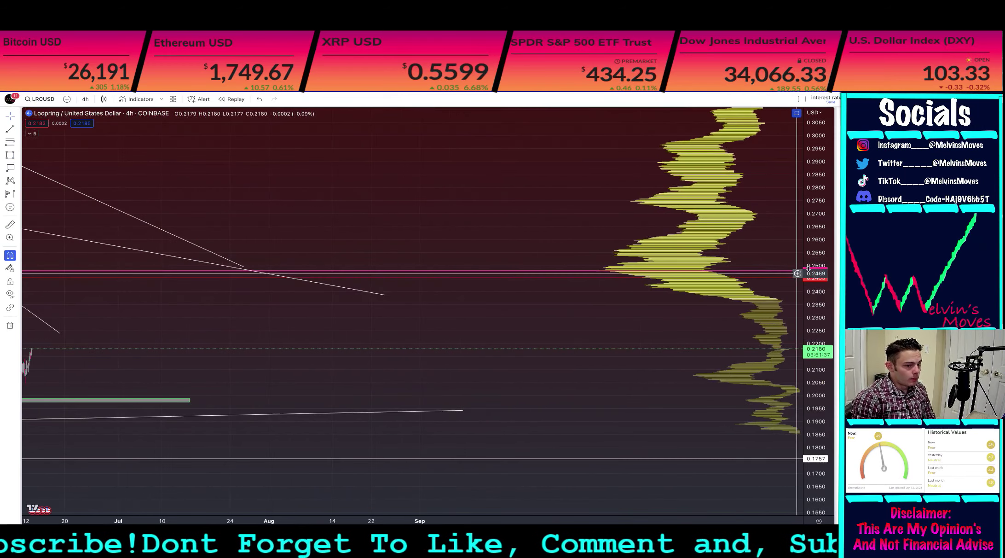
scroll(813, 276, down, 5)
scroll(325, 281, down, 3)
scroll(325, 280, down, 2)
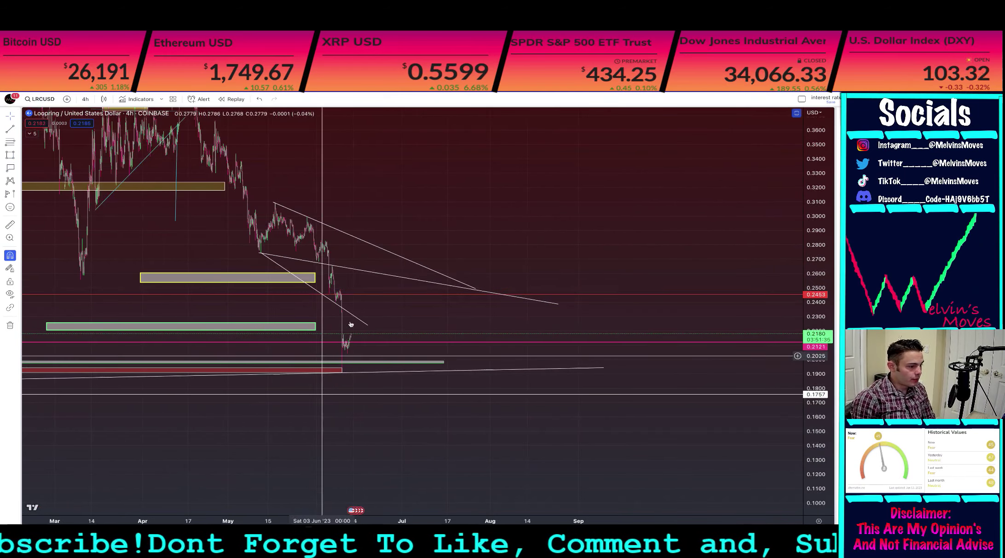
Step: Draw a Fib retracement between the March '23 low at 0.2558 and the April '23 high at 0.4635, with its levels reversed
scroll(419, 321, down, 3)
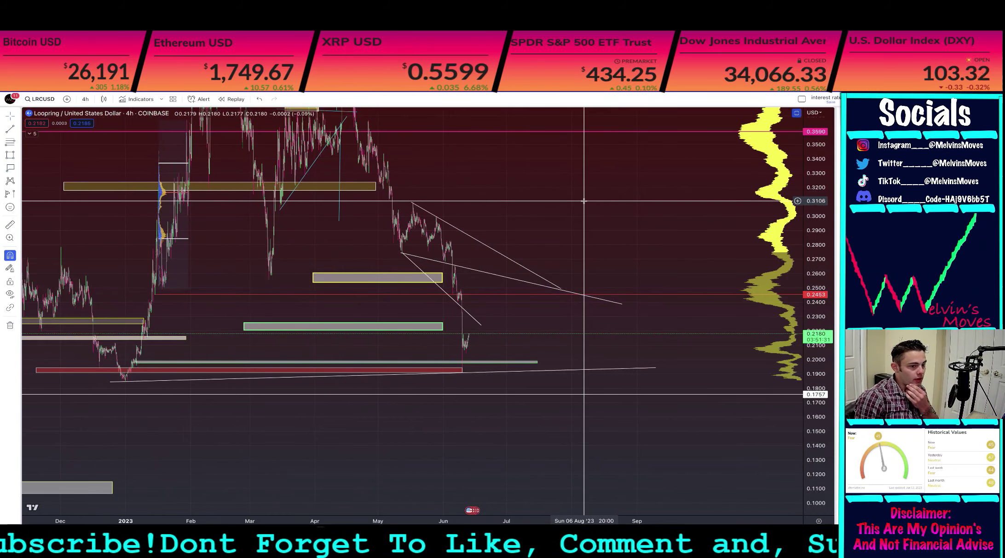
scroll(731, 226, down, 2)
drag(822, 249, 821, 370)
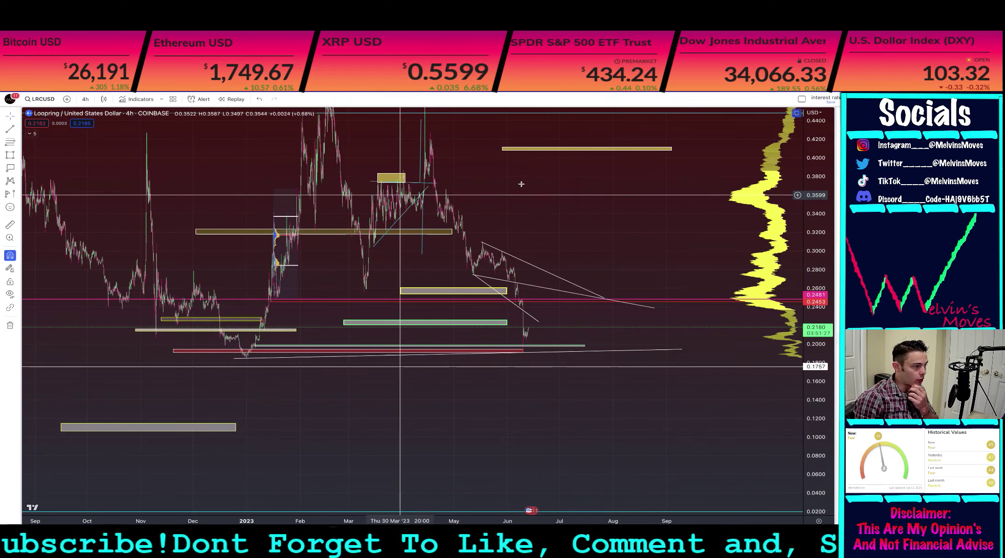
drag(507, 174, 461, 167)
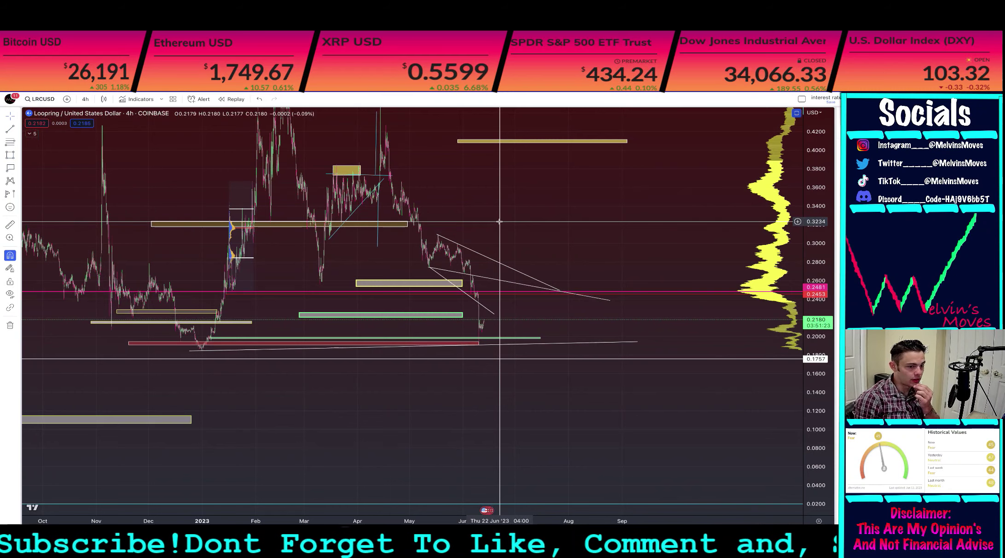
scroll(499, 222, down, 2)
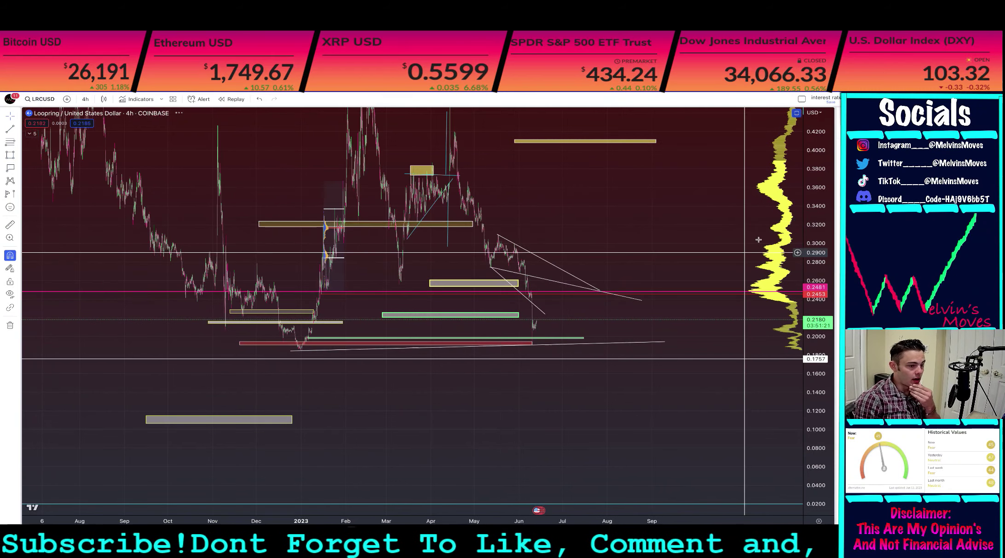
scroll(465, 224, up, 3)
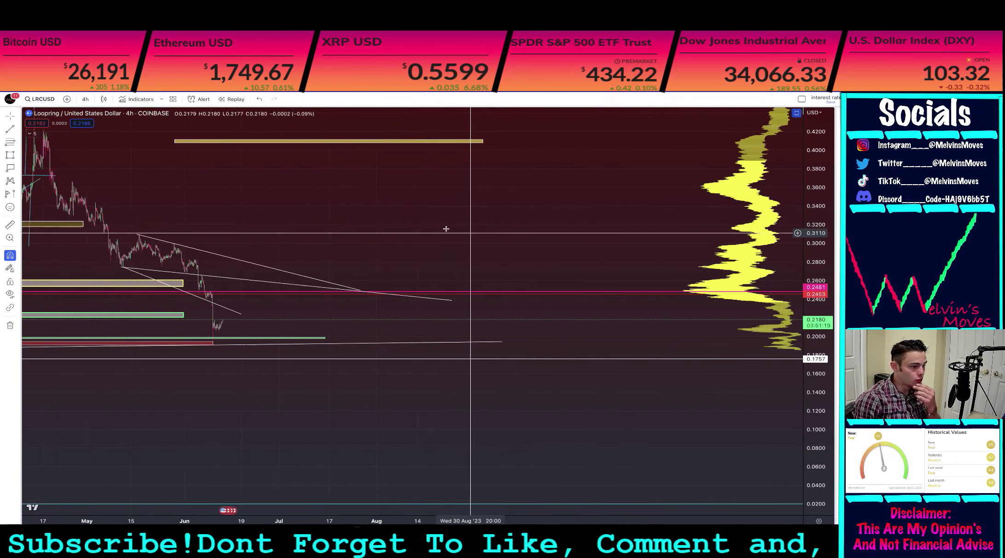
drag(819, 237, 820, 324)
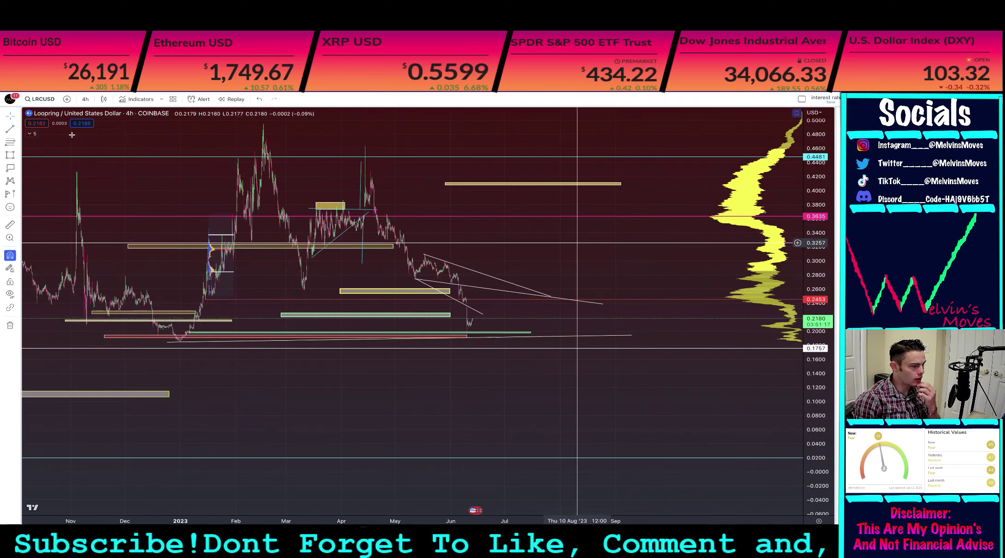
click(302, 296)
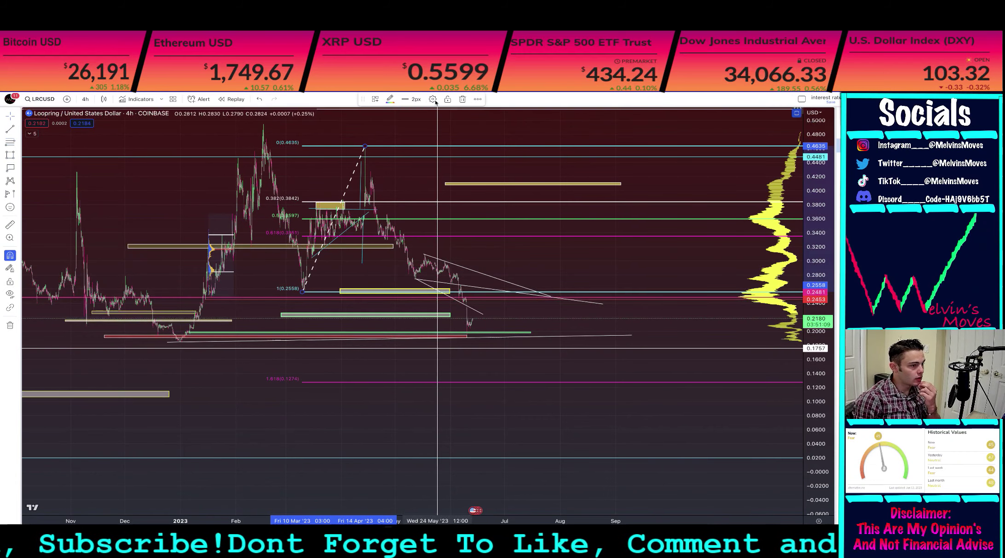
click(433, 99)
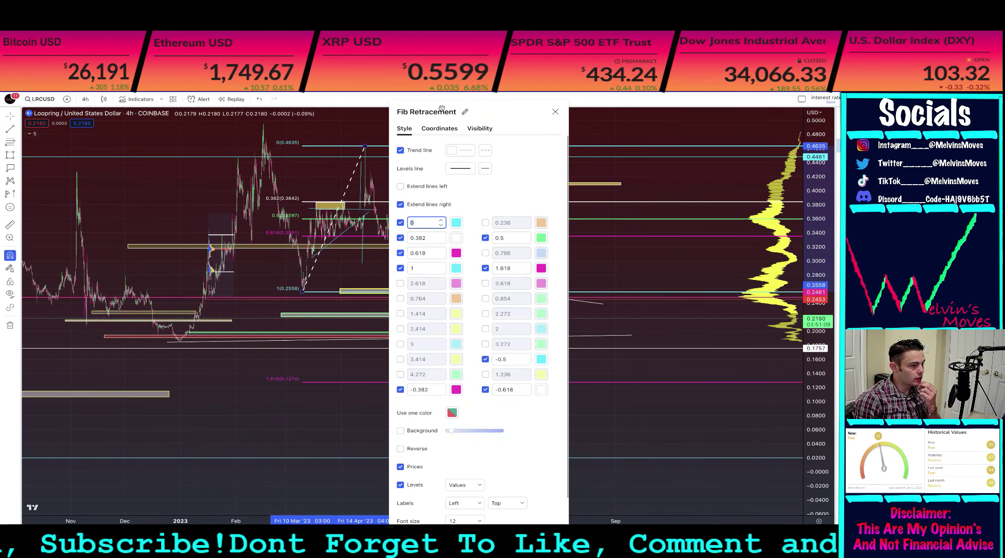
click(400, 448)
drag(501, 109, 764, 235)
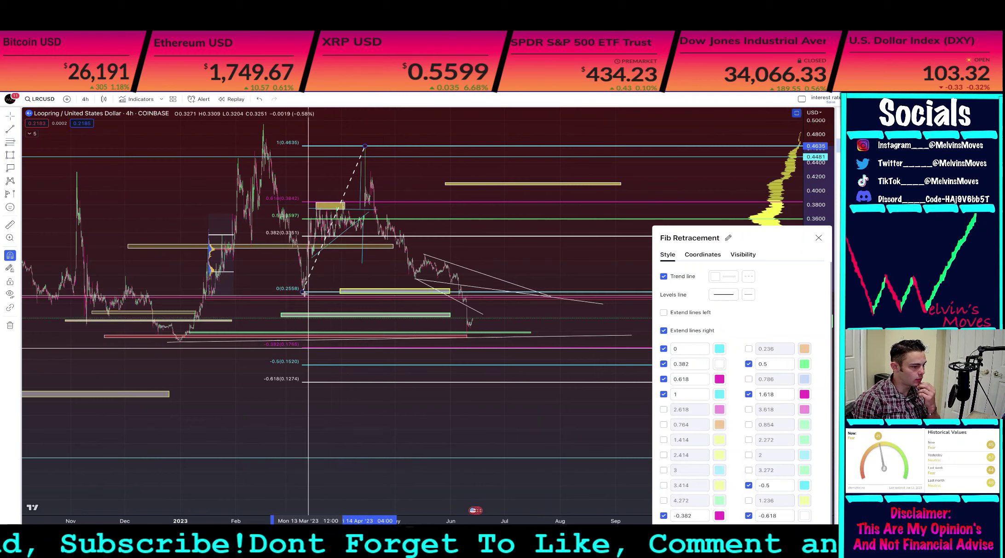
Step: Re-anchor the Fib retracement from the 17 May '23 high at 0.3086 to the June wick low at 0.1909
drag(304, 294, 415, 284)
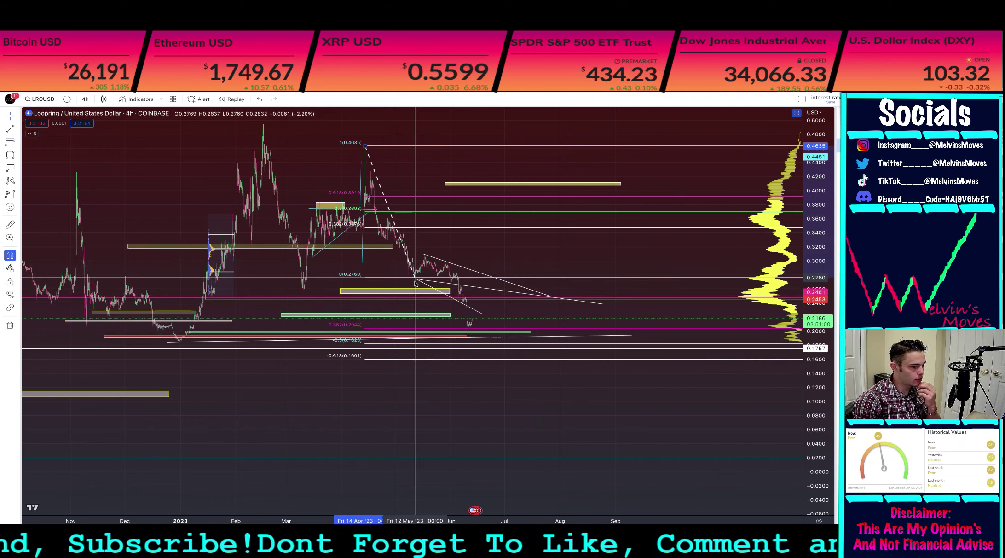
click(468, 328)
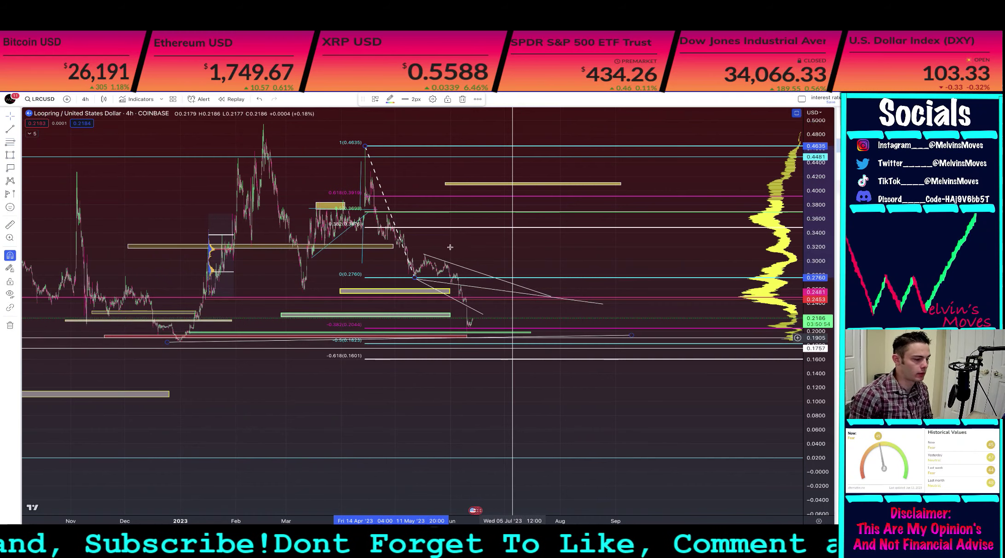
drag(364, 146, 467, 337)
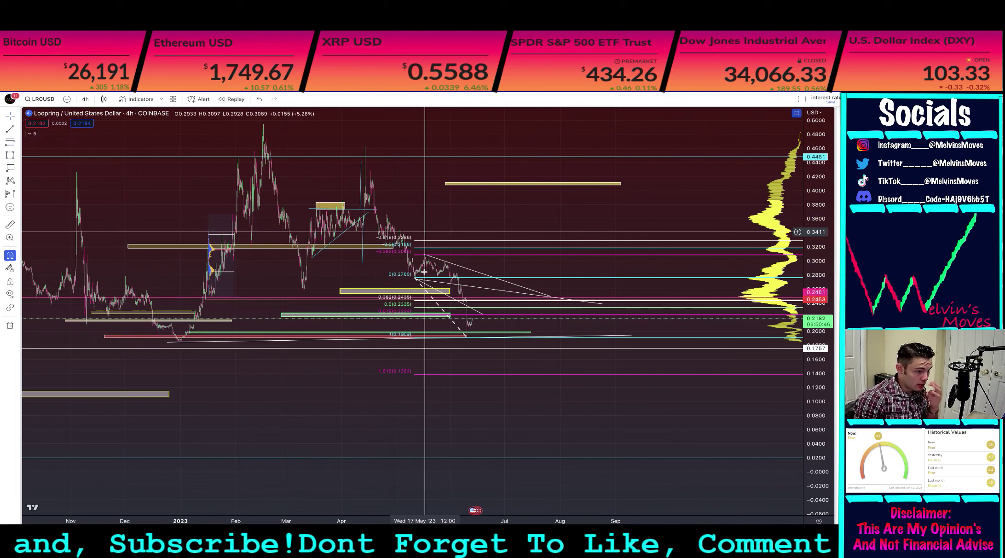
drag(418, 280, 426, 253)
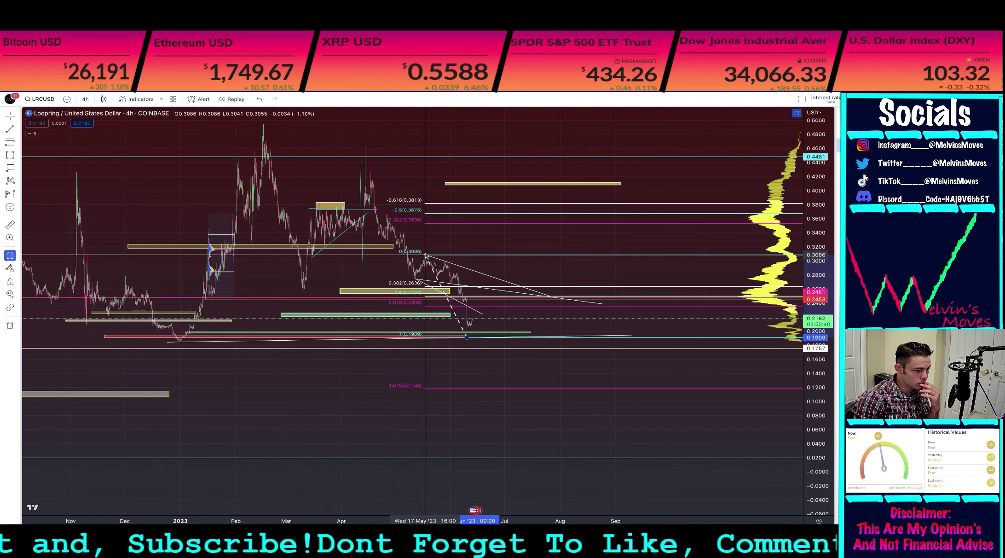
click(517, 242)
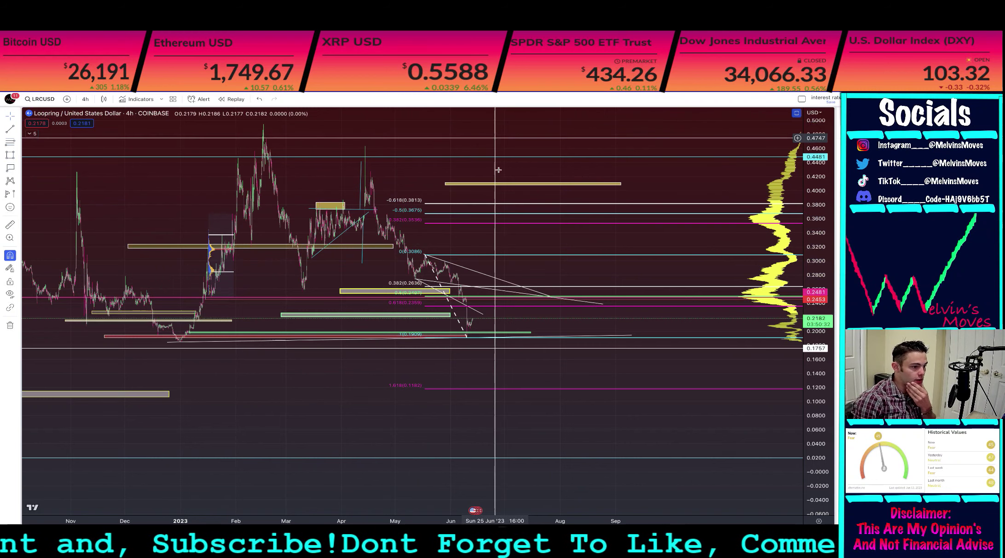
Step: Sketch a freehand arrow from the current price, dipping to about 0.20 and rising to the 0.618 Fib level at about 0.2359
scroll(501, 209, down, 3)
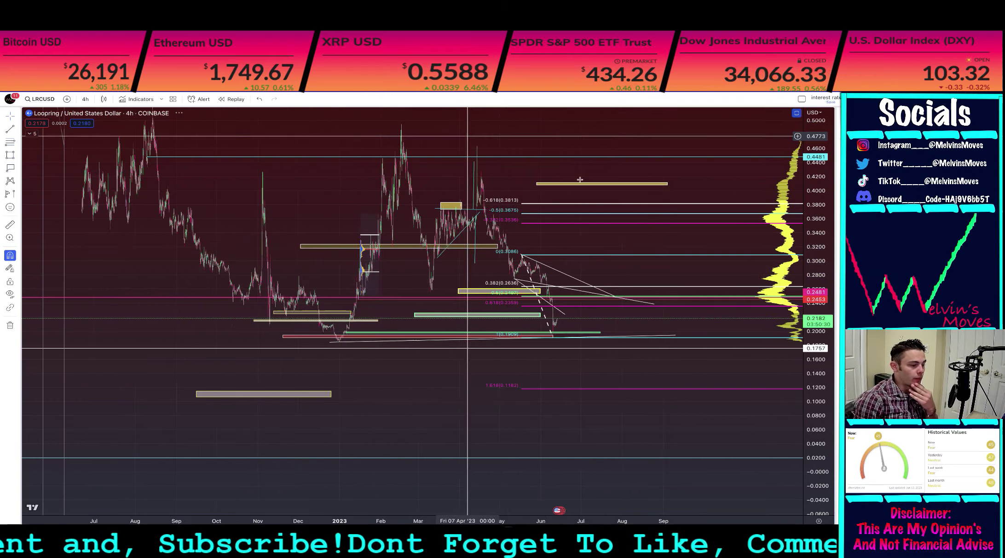
scroll(564, 189, up, 3)
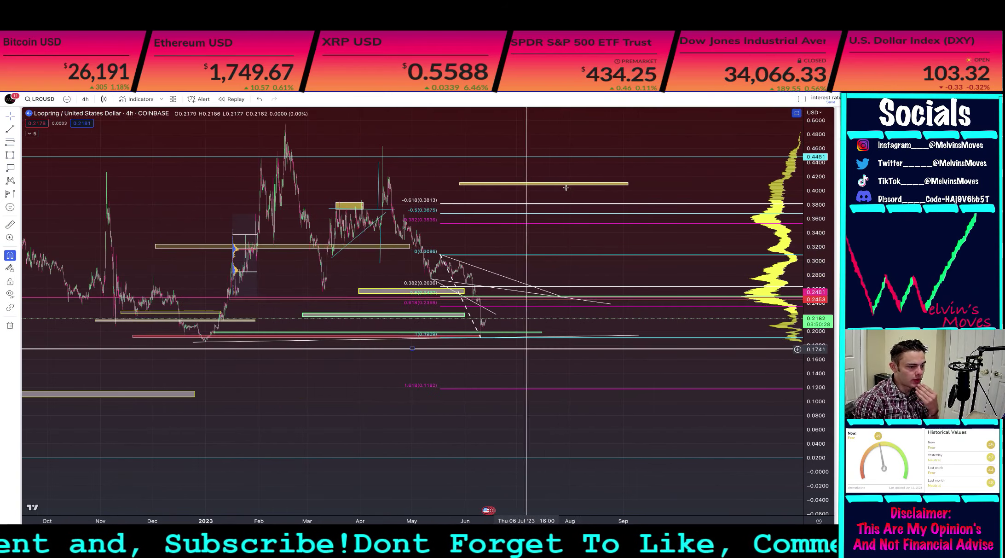
scroll(814, 349, up, 5)
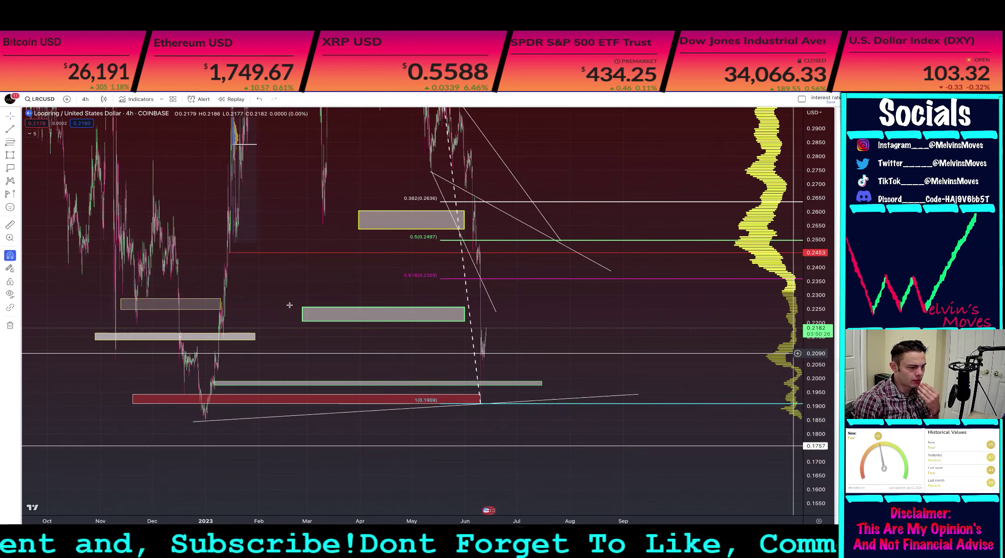
click(152, 244)
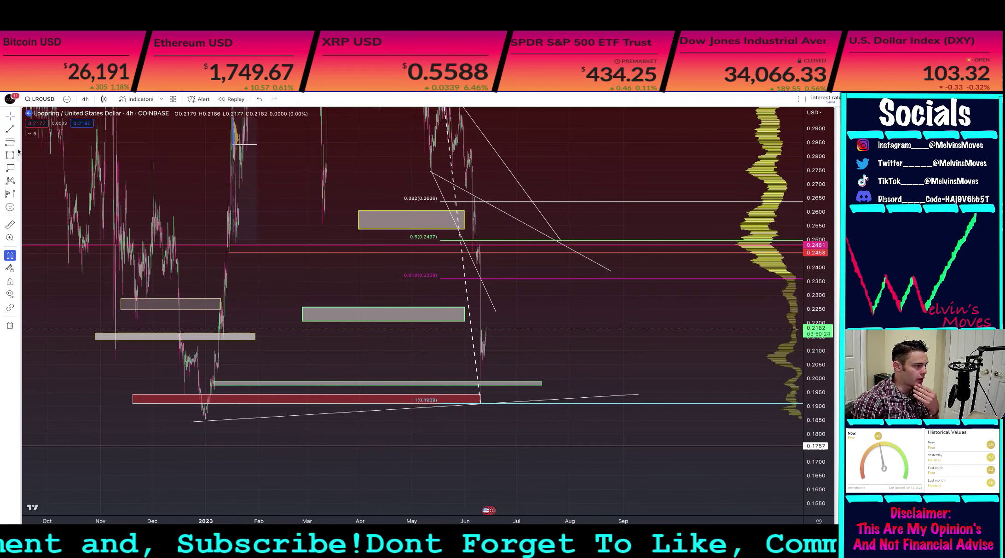
click(17, 156)
click(45, 159)
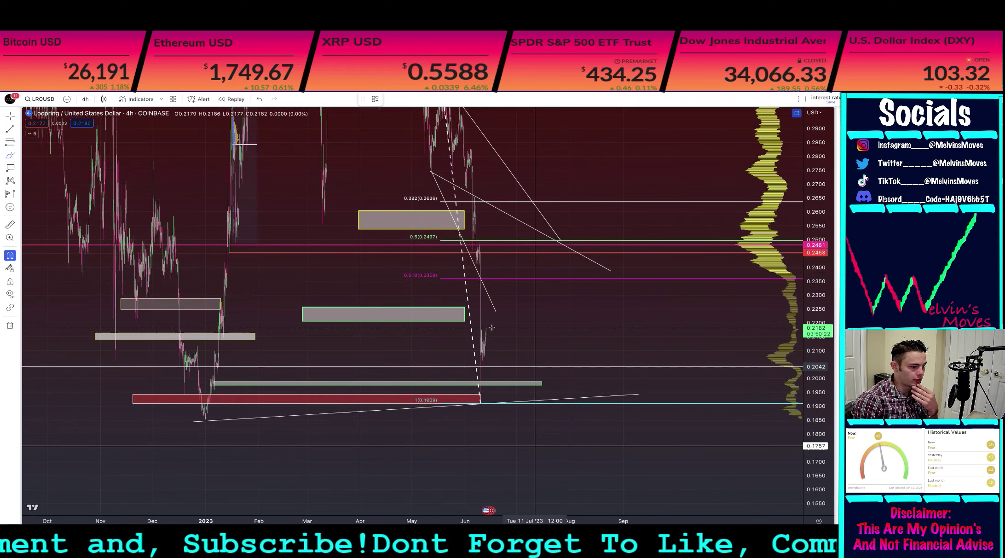
mouse_move(491, 326)
mouse_down()
mouse_move(512, 381)
mouse_move(541, 275)
mouse_up()
Step: Sketch a freehand arrow along the rising support line from late November '22 to early September '23, and delete it
scroll(547, 276, down, 2)
scroll(548, 275, down, 3)
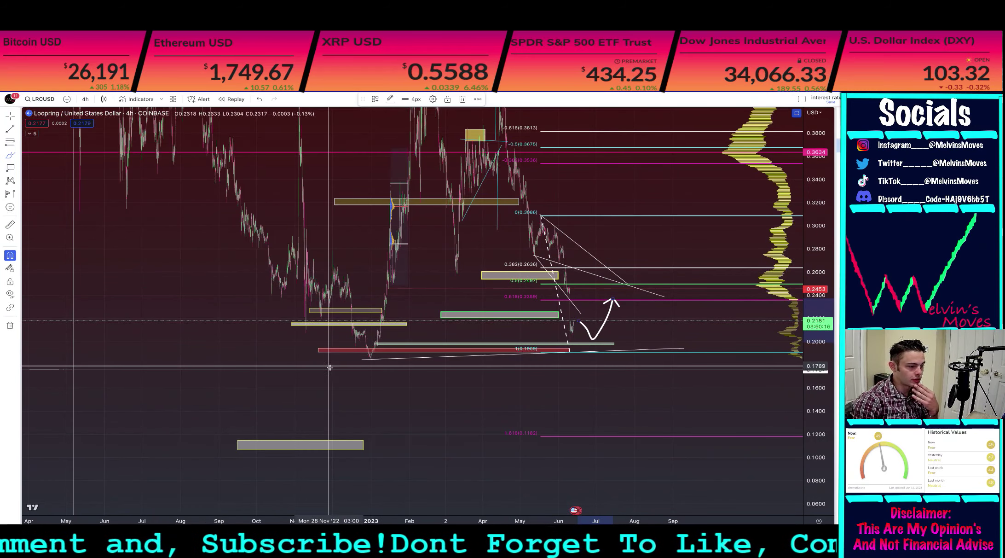
mouse_move(329, 366)
mouse_down()
mouse_move(675, 353)
mouse_move(676, 225)
mouse_up()
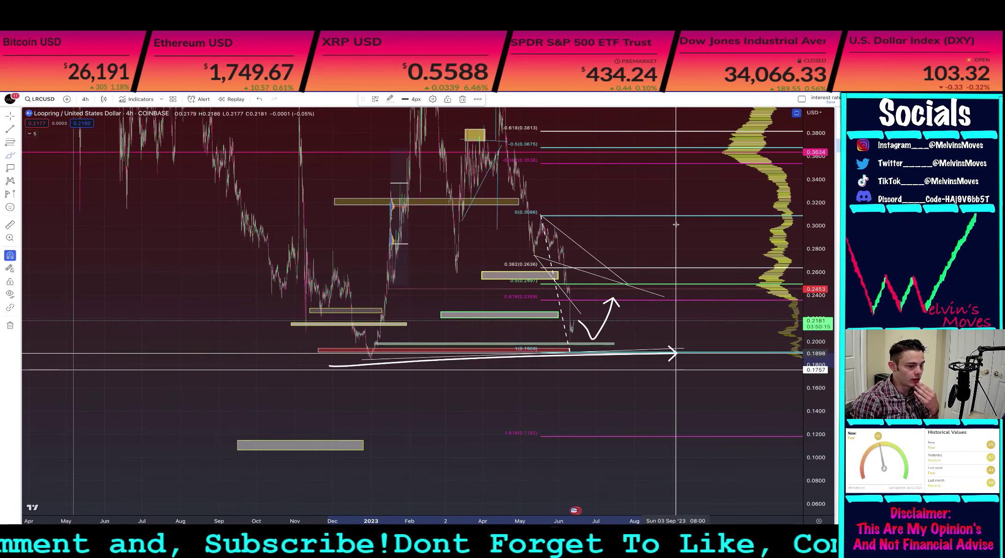
click(462, 99)
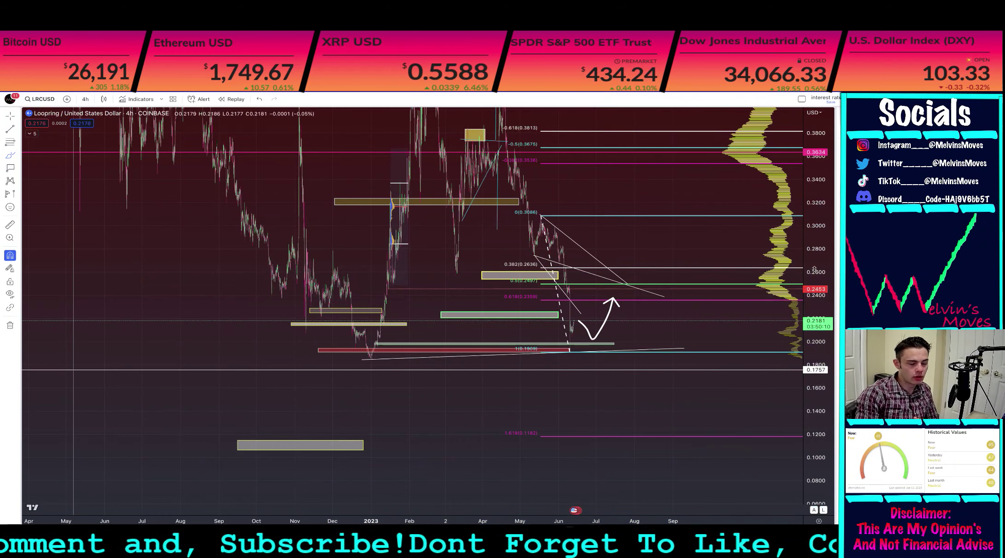
drag(816, 276, 815, 387)
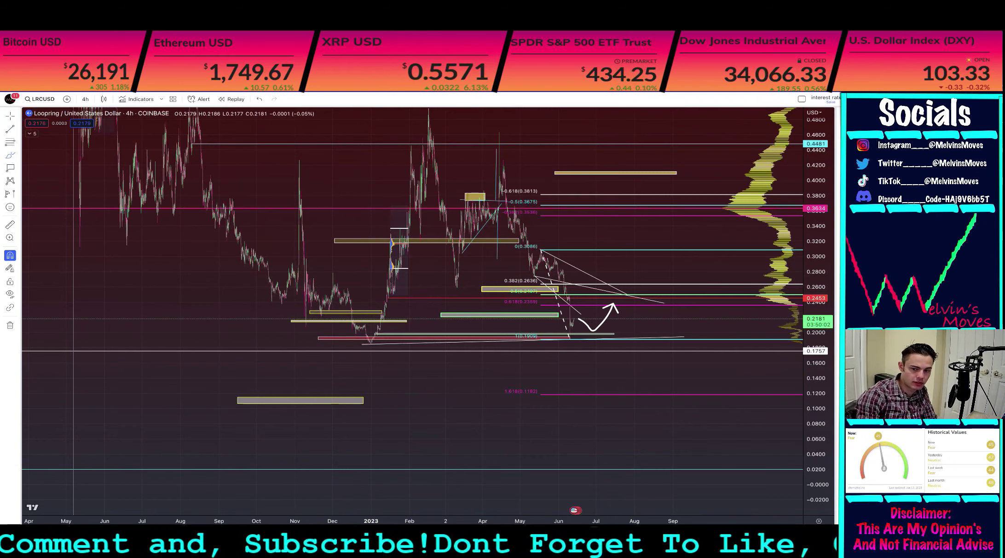